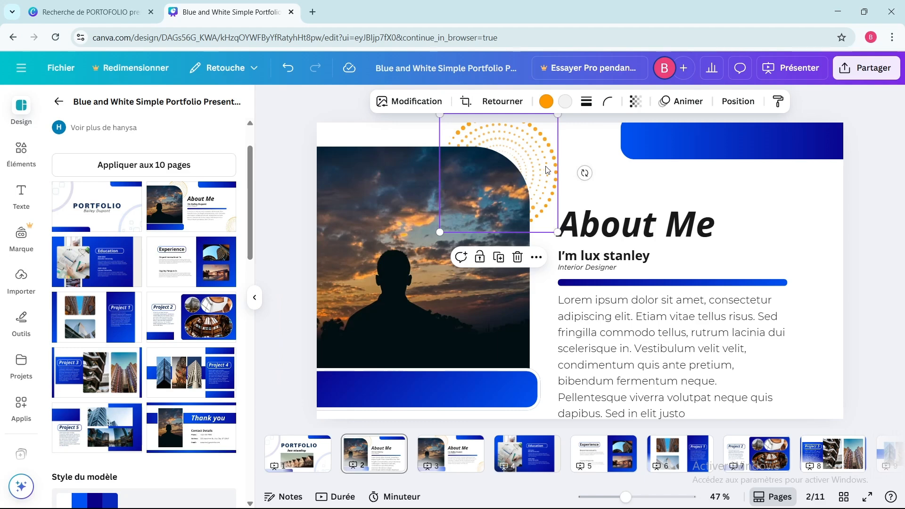
Step: Move the orange dotted circle on page 2 over the About Me text and enlarge it to span the text block
drag(546, 170, 694, 324)
drag(711, 272, 757, 226)
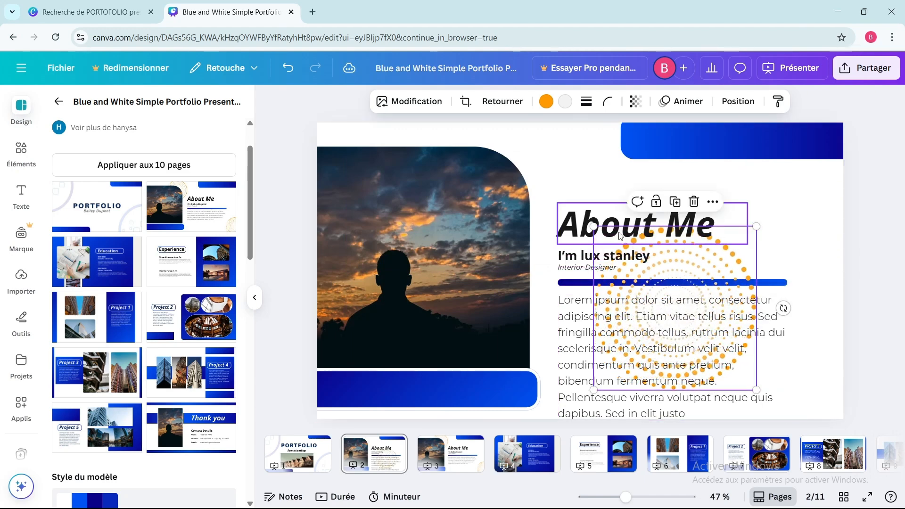
drag(594, 226, 548, 181)
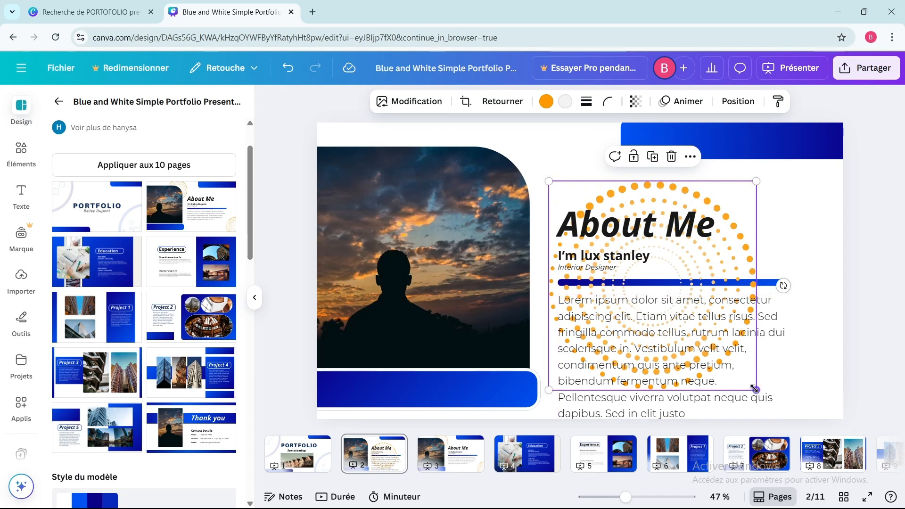
drag(754, 390, 780, 411)
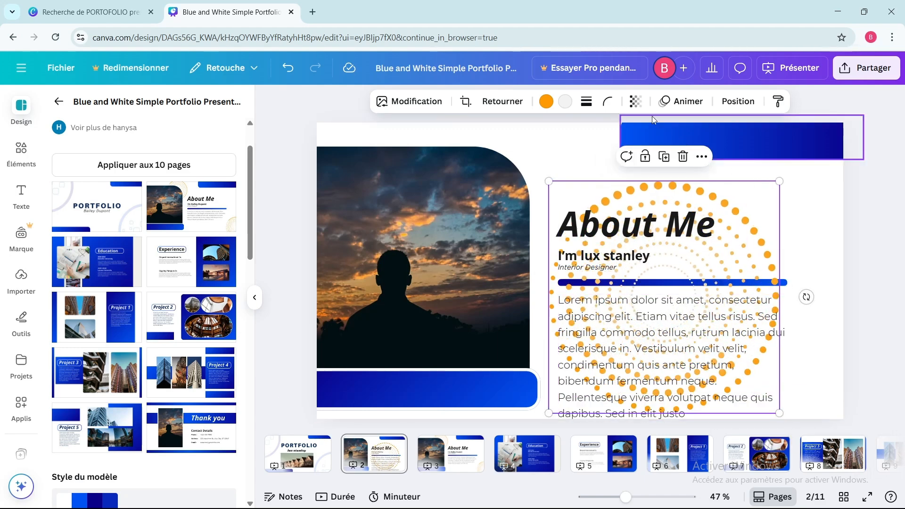
Step: Make the orange dotted circle behind the About Me text partly transparent
click(636, 103)
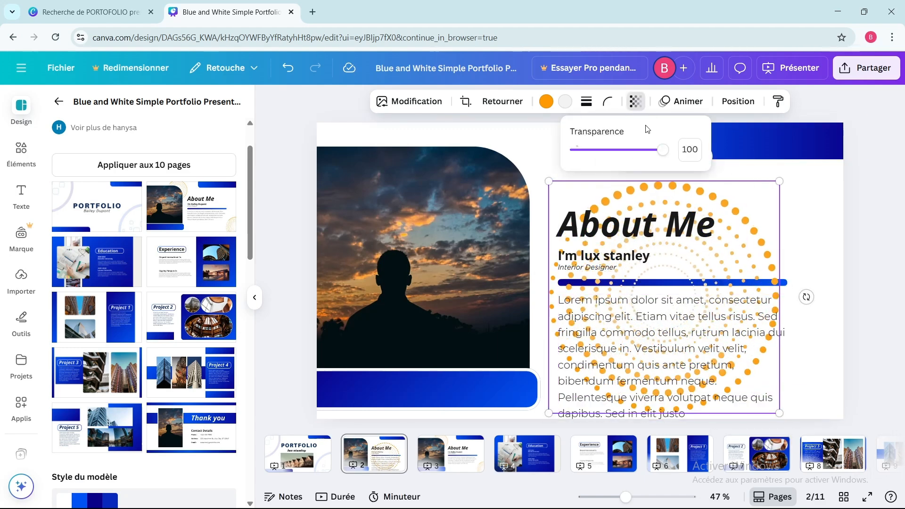
click(630, 151)
click(799, 197)
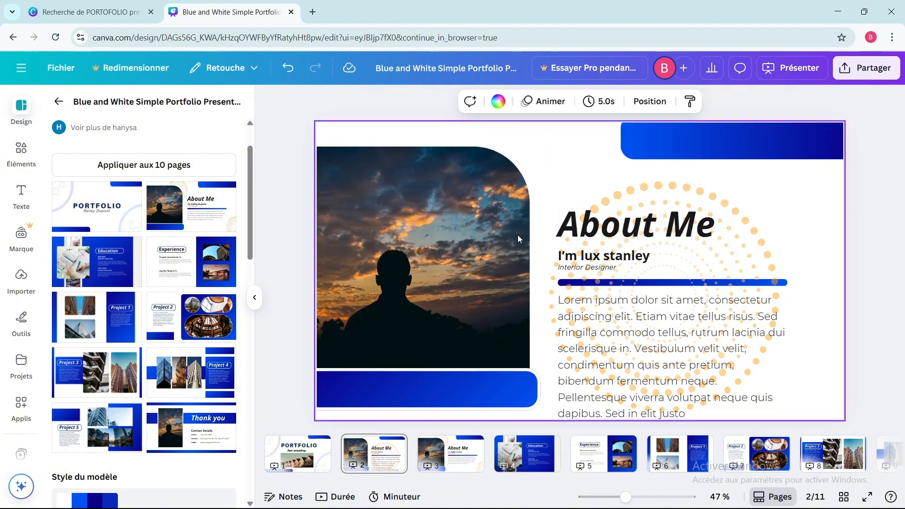
Step: Replace the silhouette photo in the page 2 frame with the "immobilier" photo of a hand holding a model house beside paperwork
click(455, 258)
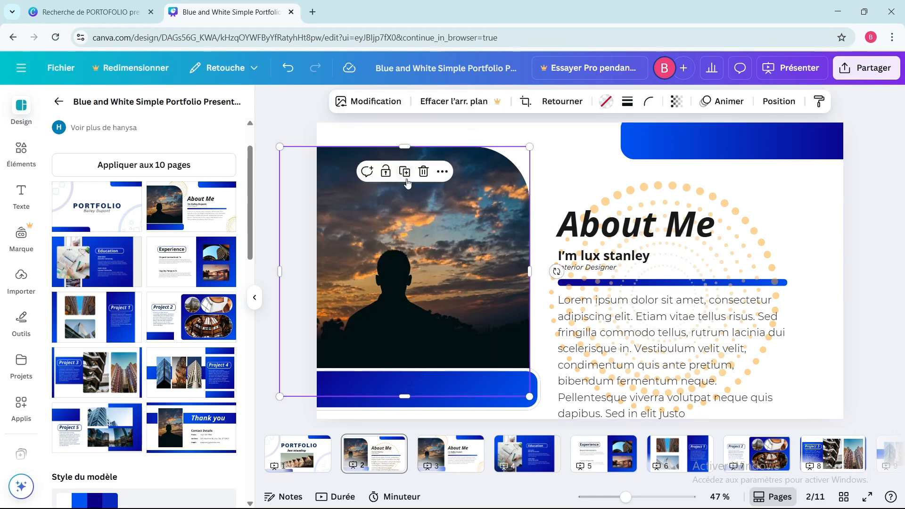
click(423, 172)
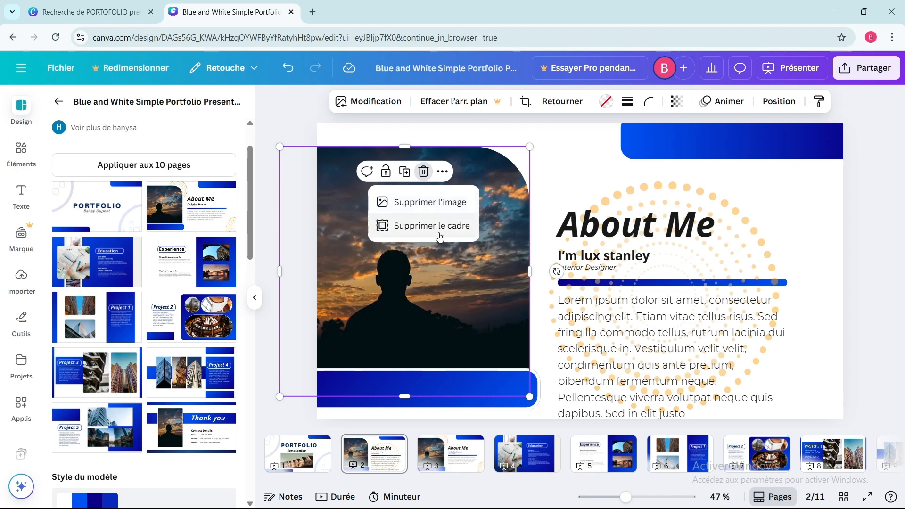
click(425, 203)
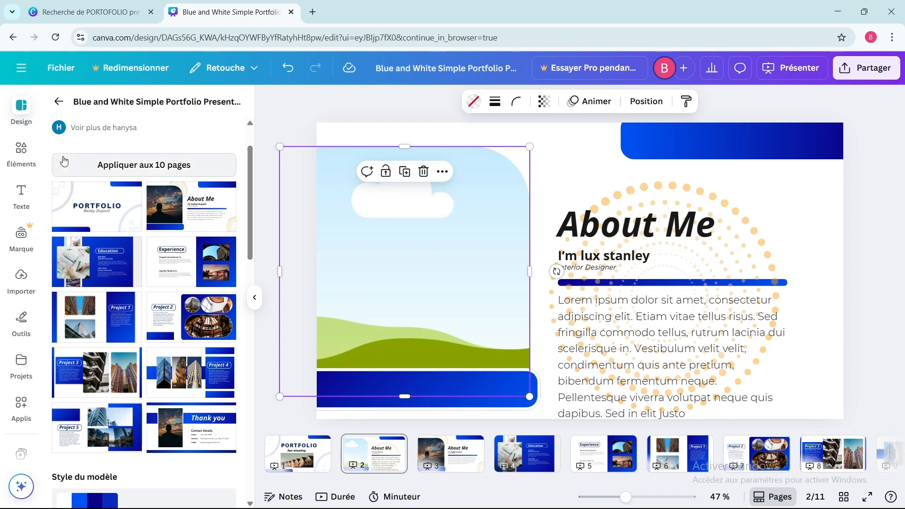
click(23, 155)
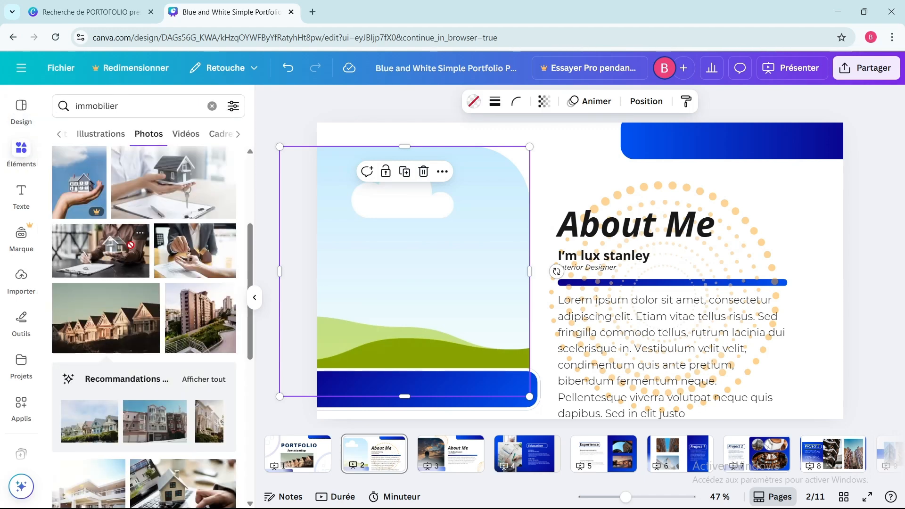
drag(129, 243, 364, 230)
click(821, 244)
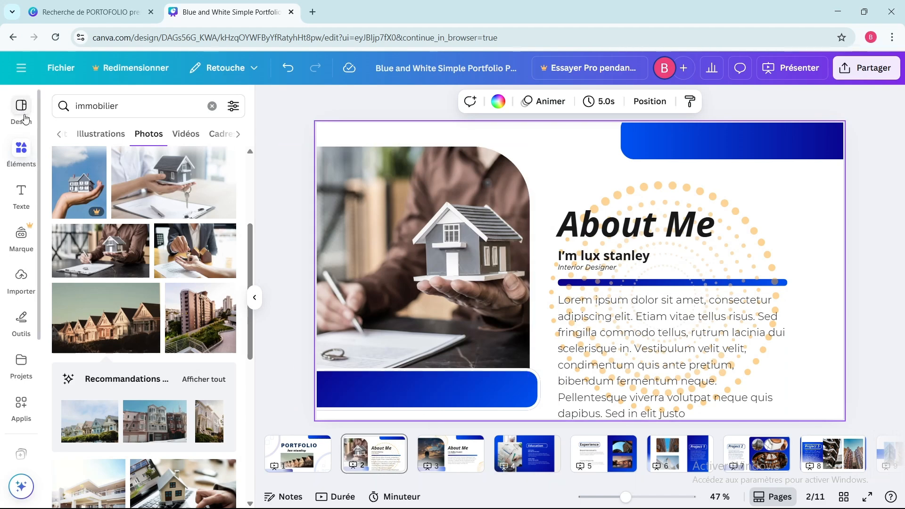
Step: Change the background of the Education page (page 4) to the near-black colour taken from its study photo
click(447, 457)
click(539, 458)
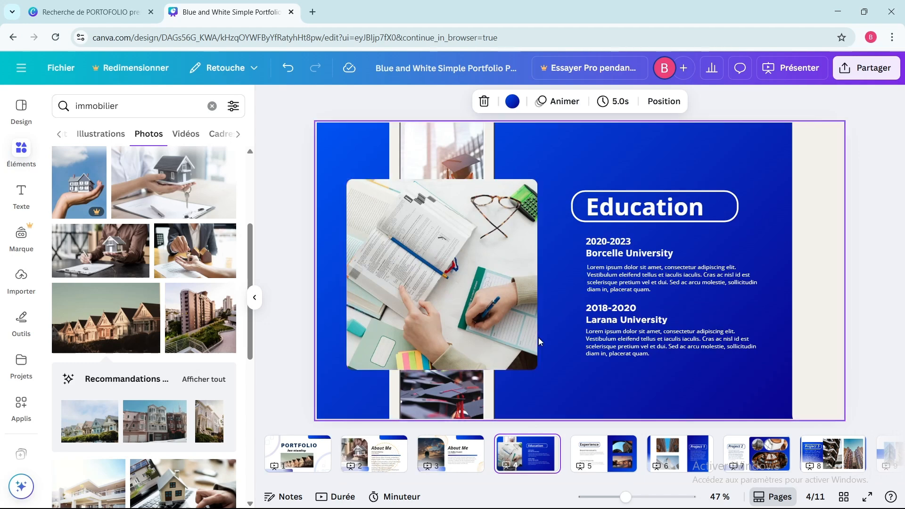
click(627, 154)
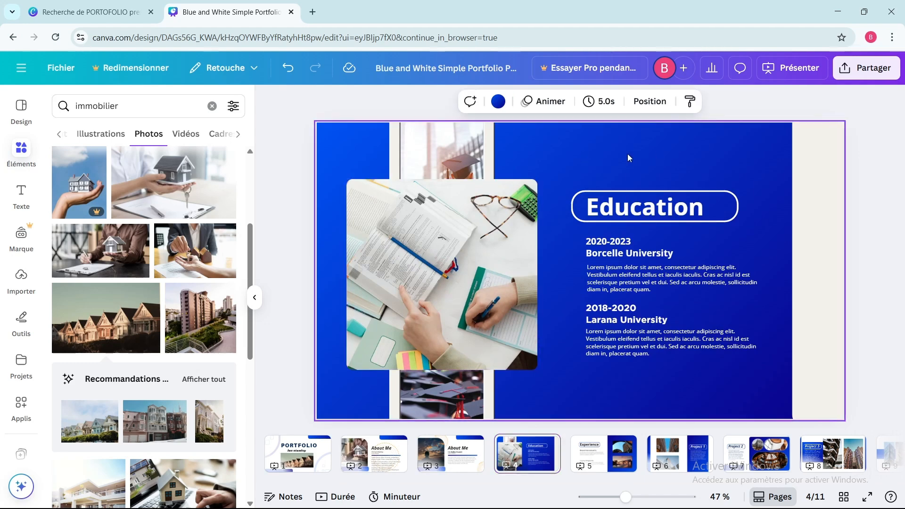
click(498, 102)
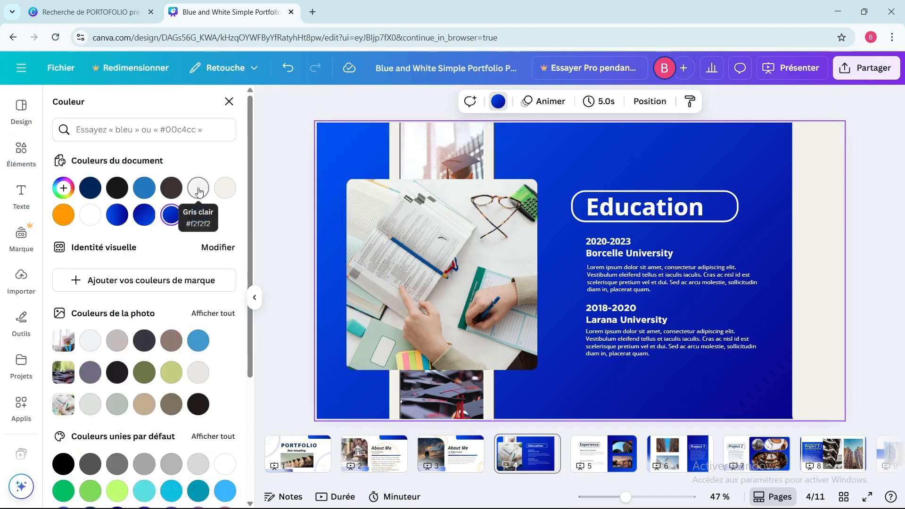
click(198, 404)
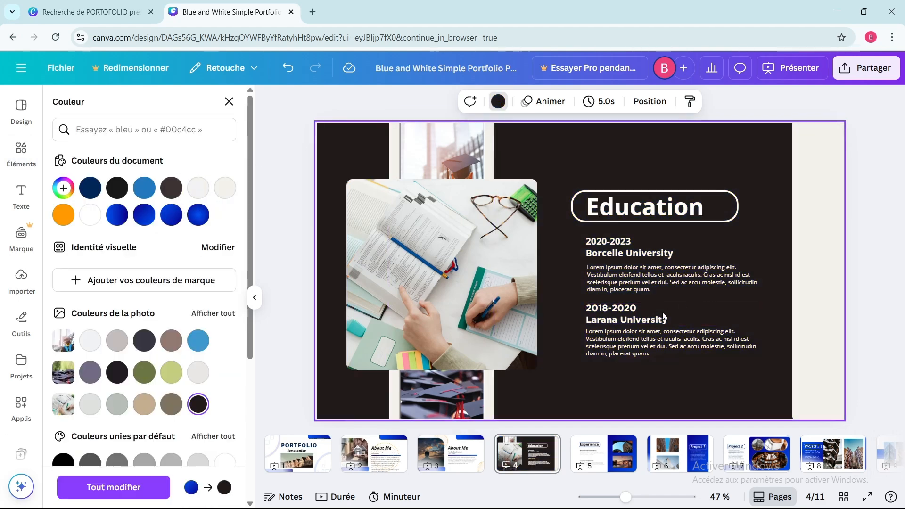
Step: Shift the rounded outline around the Education title slightly up and to the left
click(708, 208)
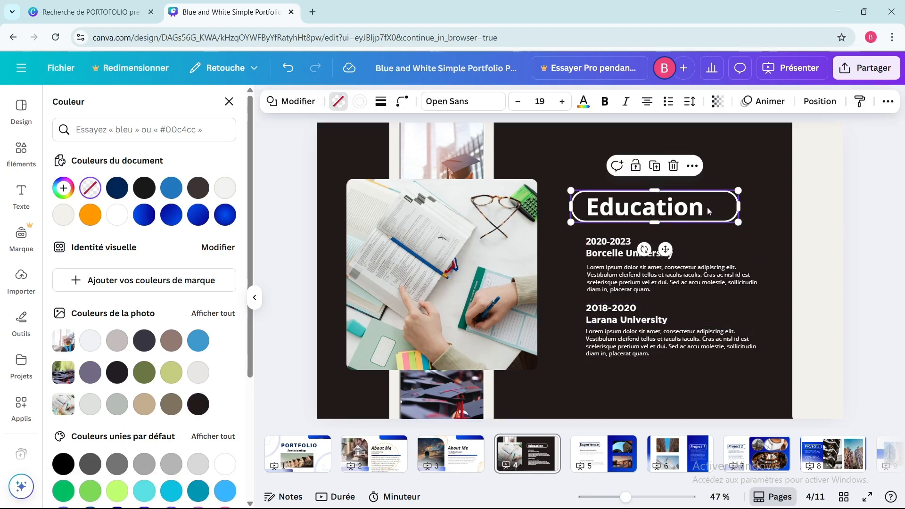
click(708, 209)
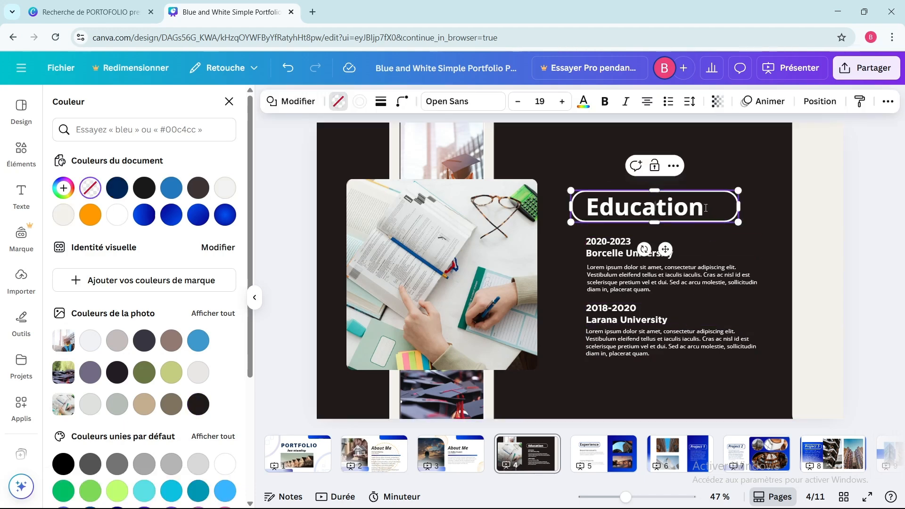
key(Escape)
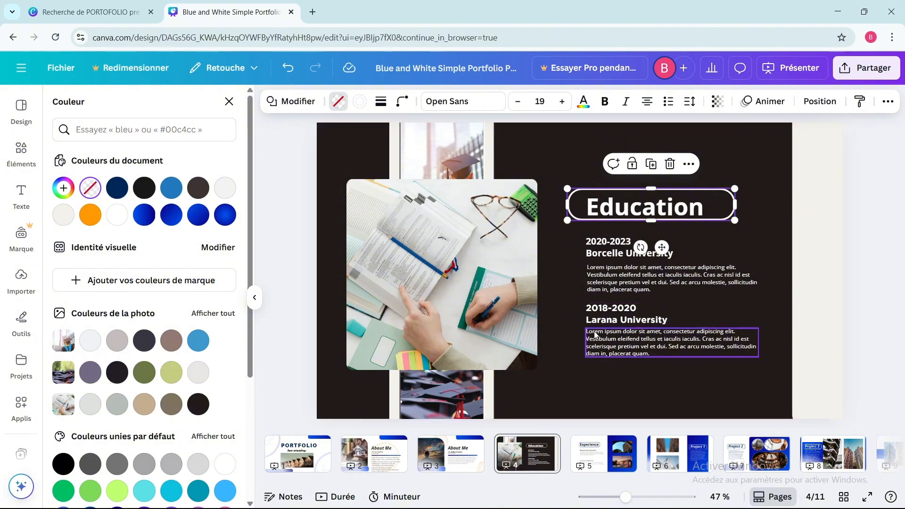
Step: Set the paragraph under Larana University in the Anton font at size 22
click(650, 349)
click(652, 350)
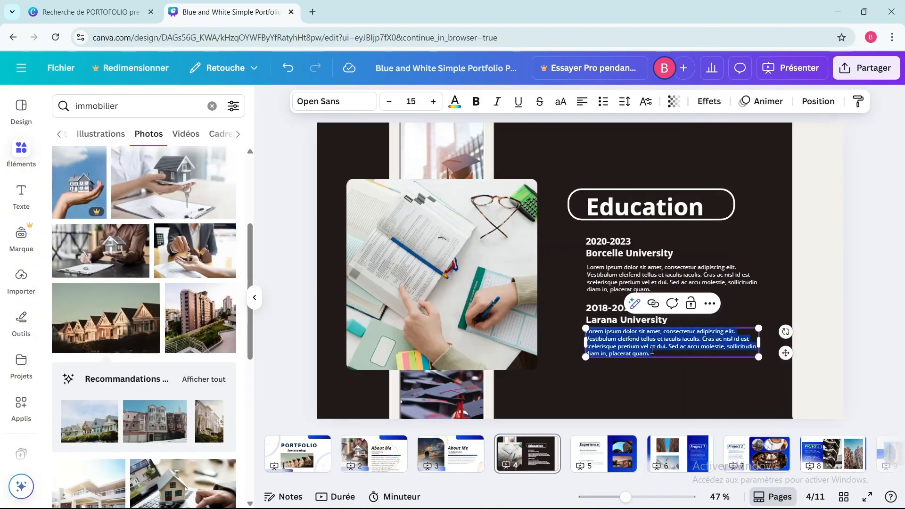
click(353, 103)
click(91, 227)
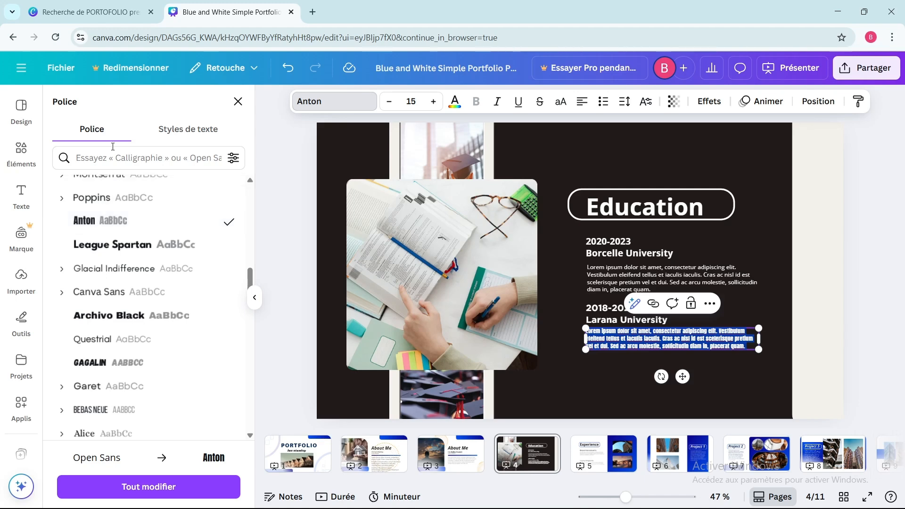
click(432, 103)
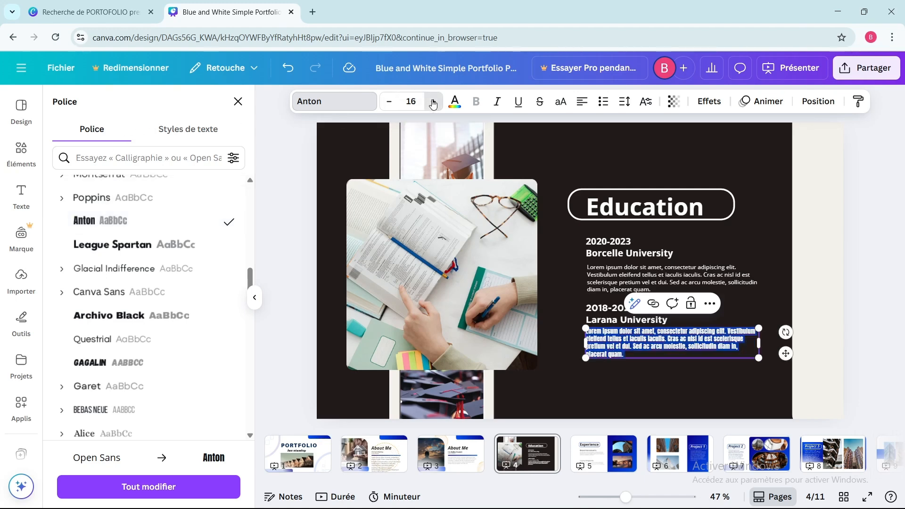
click(433, 104)
click(433, 101)
click(432, 101)
click(433, 101)
click(432, 101)
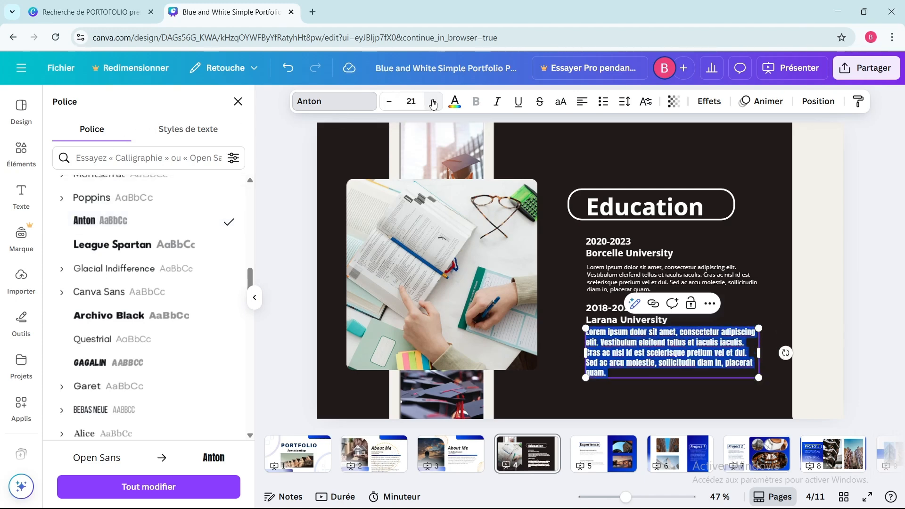
click(432, 101)
Step: Set the paragraph under Borcelle University in the Anton font at size 17
click(759, 279)
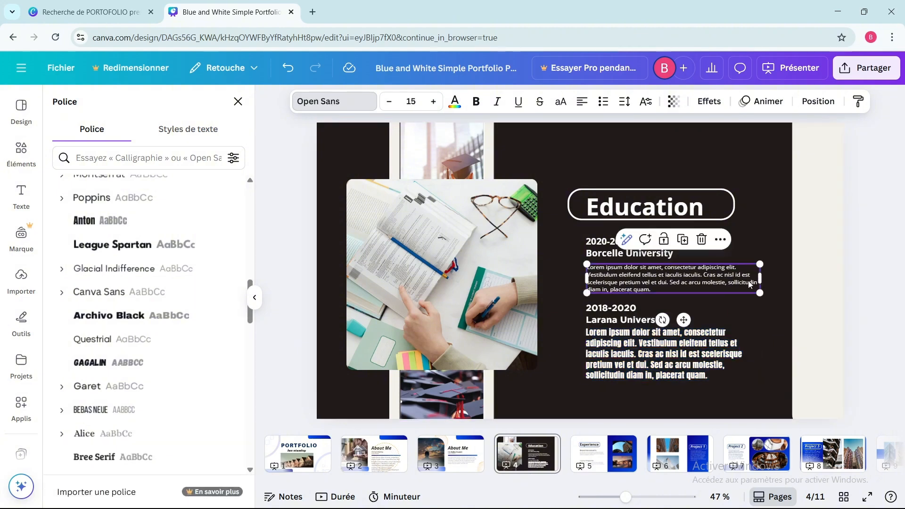
double_click(653, 287)
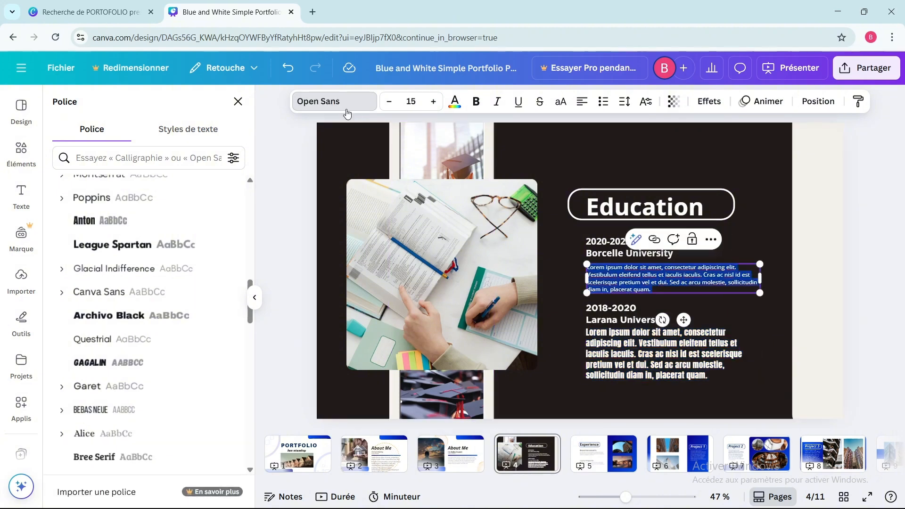
click(118, 230)
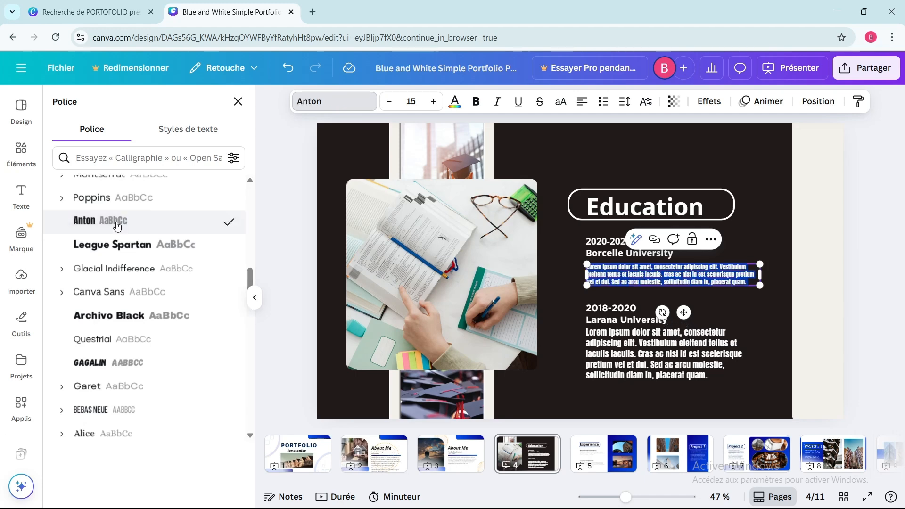
click(433, 104)
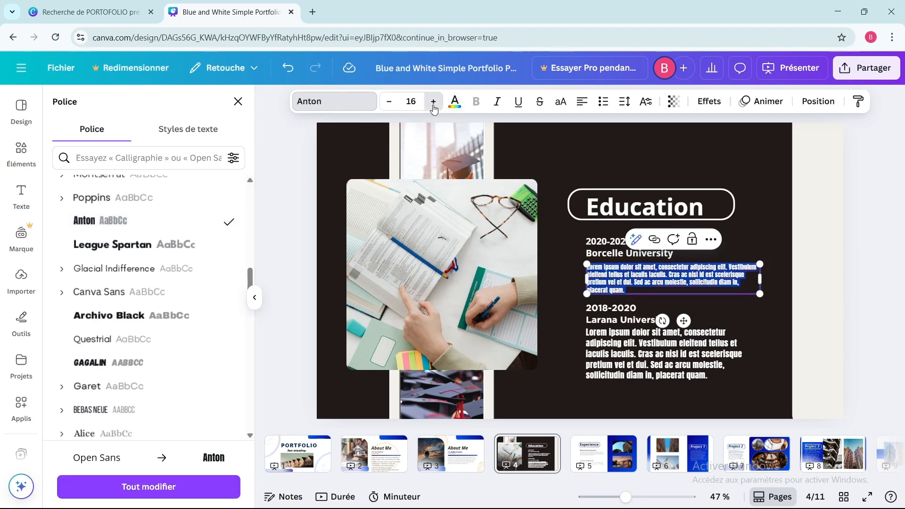
click(434, 105)
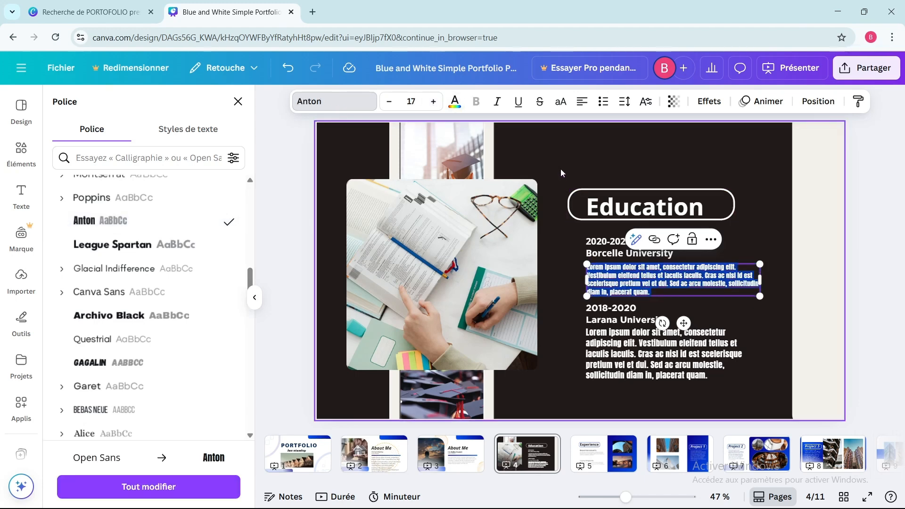
Step: Move the outlined Education title, the 2020-2023 Borcelle University heading and its paragraph higher on the page
drag(561, 169, 688, 163)
click(601, 246)
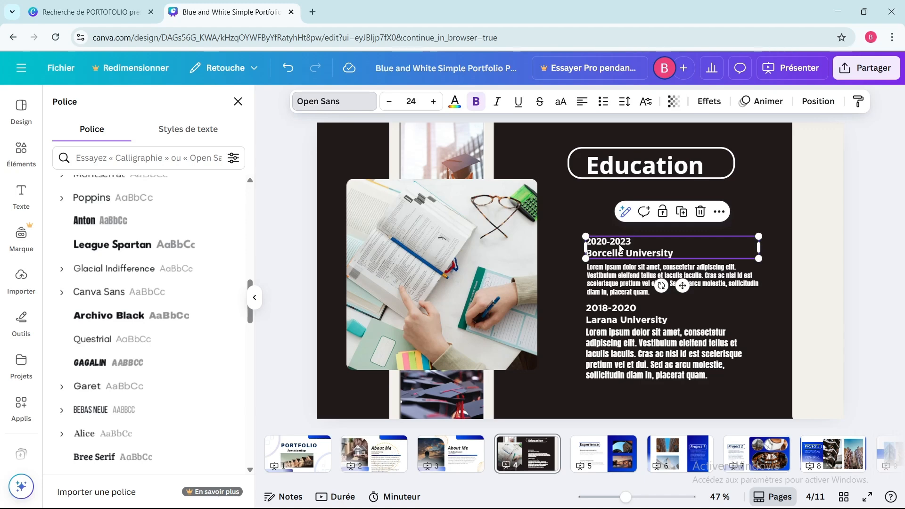
drag(617, 243, 611, 199)
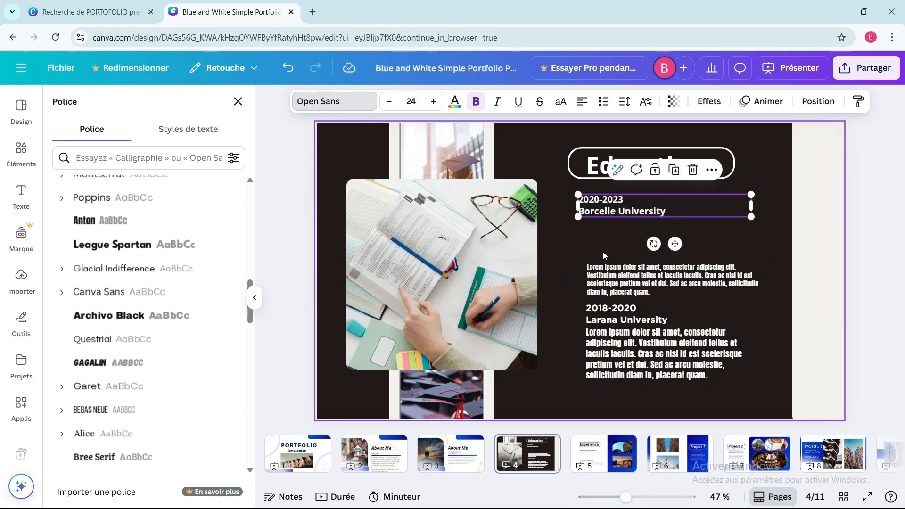
drag(615, 269, 604, 234)
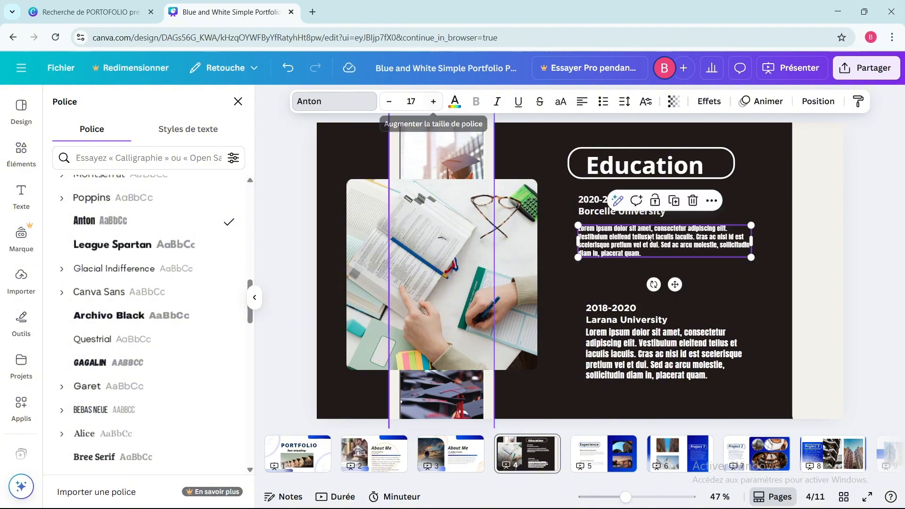
Step: Increase the Borcelle University paragraph's font size to 21
click(432, 102)
click(431, 101)
click(432, 102)
click(432, 102)
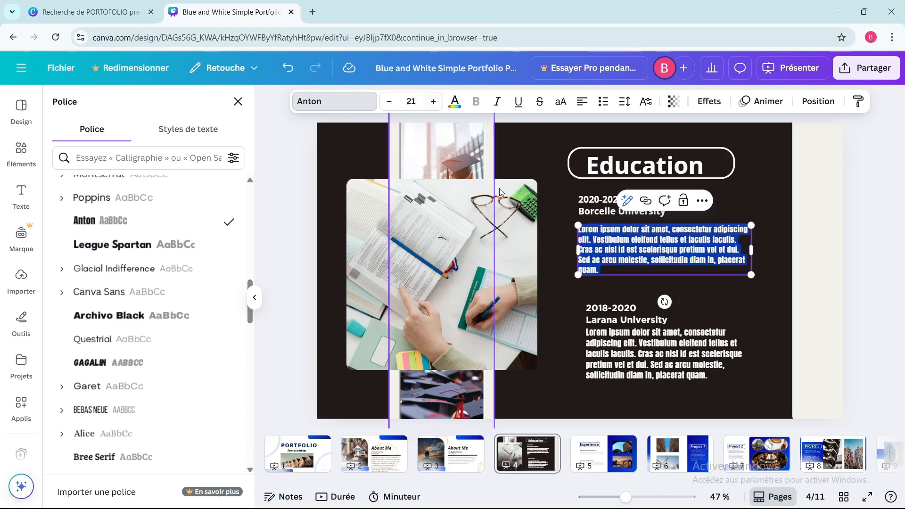
Step: Move the 2018-2020 Larana University heading and its paragraph up and left, roughly in line with the text block above
click(635, 309)
drag(635, 309, 628, 297)
click(627, 334)
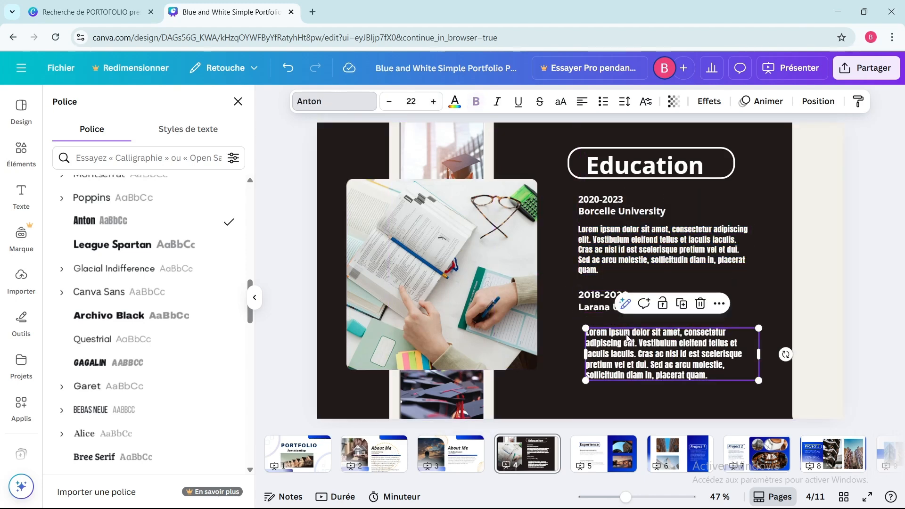
drag(626, 335, 619, 326)
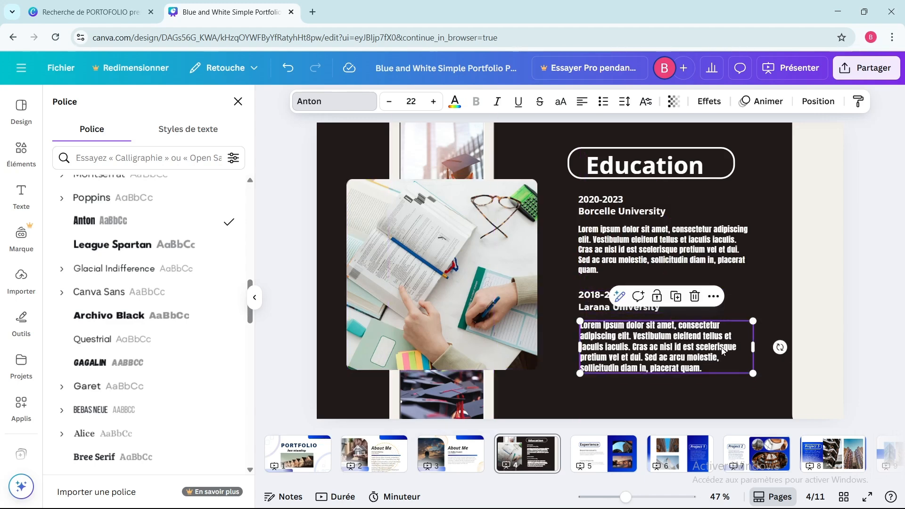
Step: Increase the Larana University paragraph's font size to 26
double_click(707, 362)
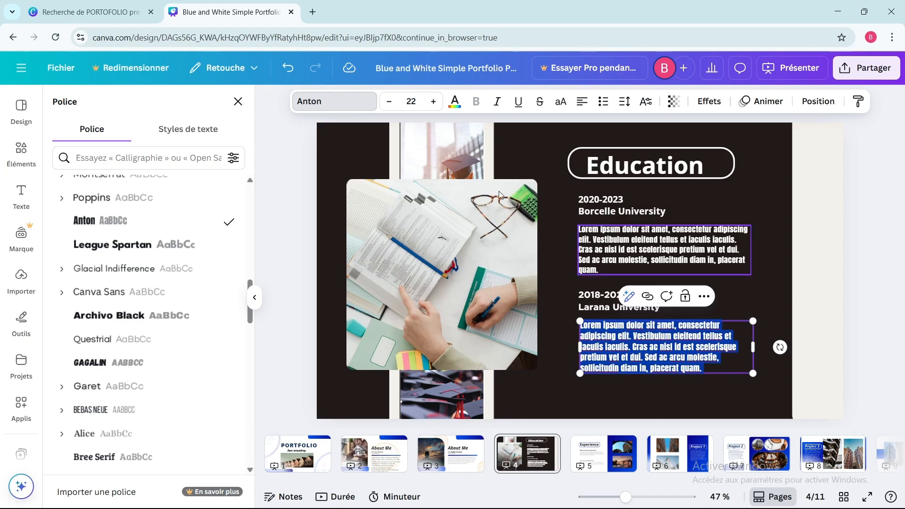
click(433, 102)
click(433, 101)
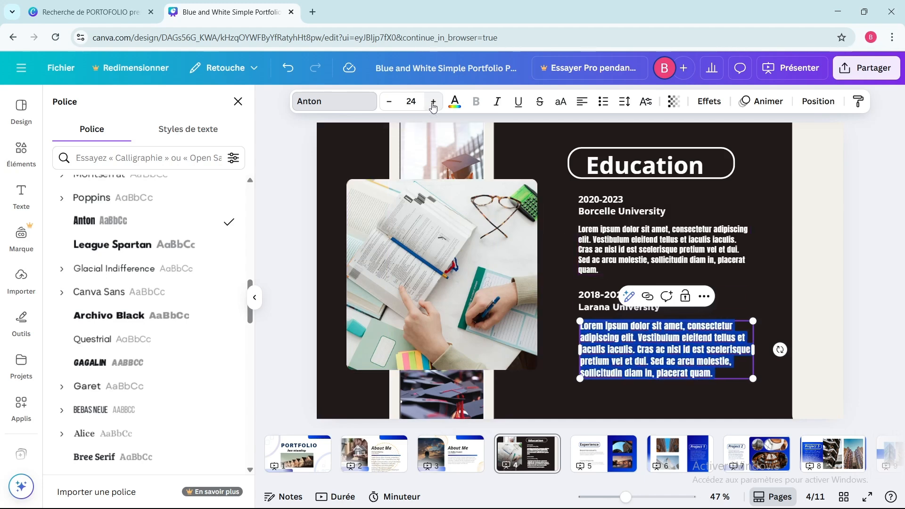
click(433, 102)
click(433, 102)
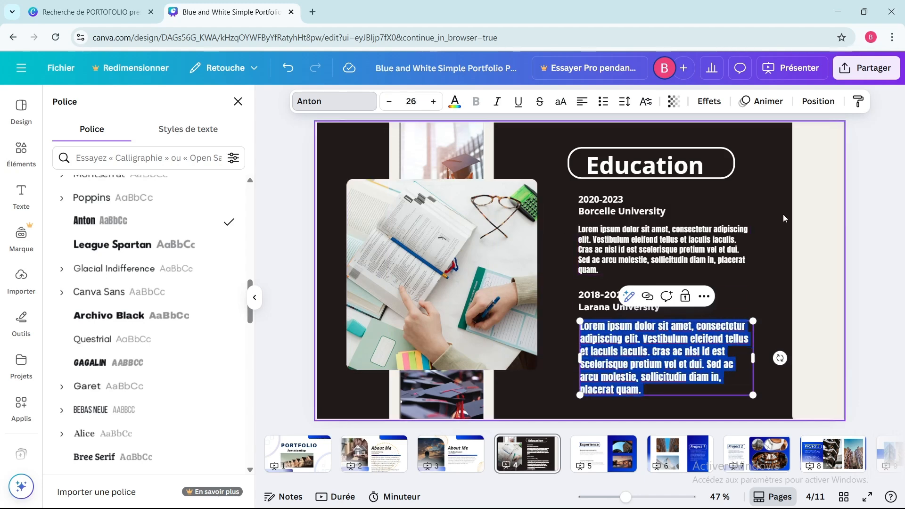
Step: Look through pages 7 to 11 of the presentation, and browse the available elements and presentation templates
click(805, 205)
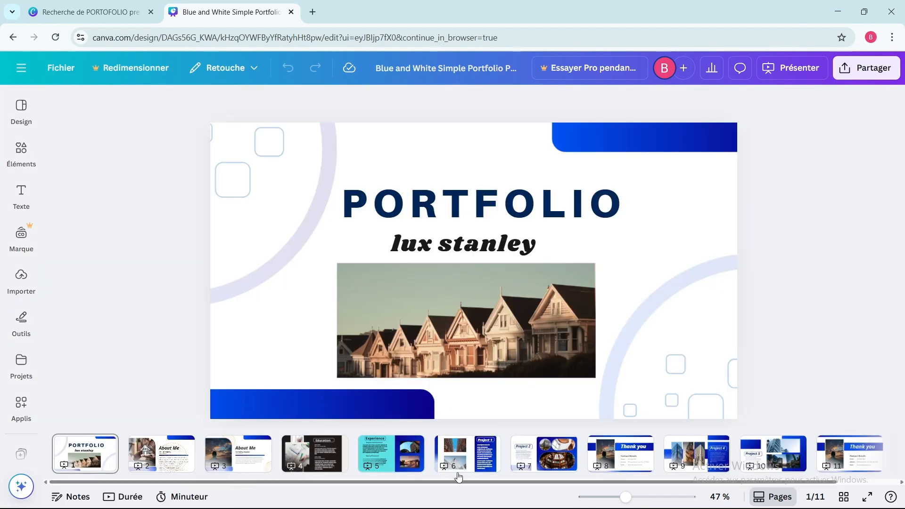
click(565, 462)
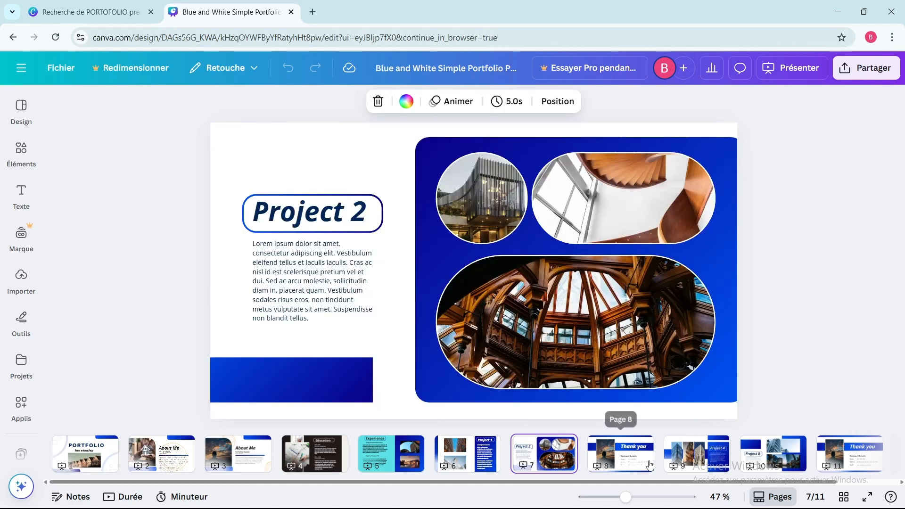
click(646, 465)
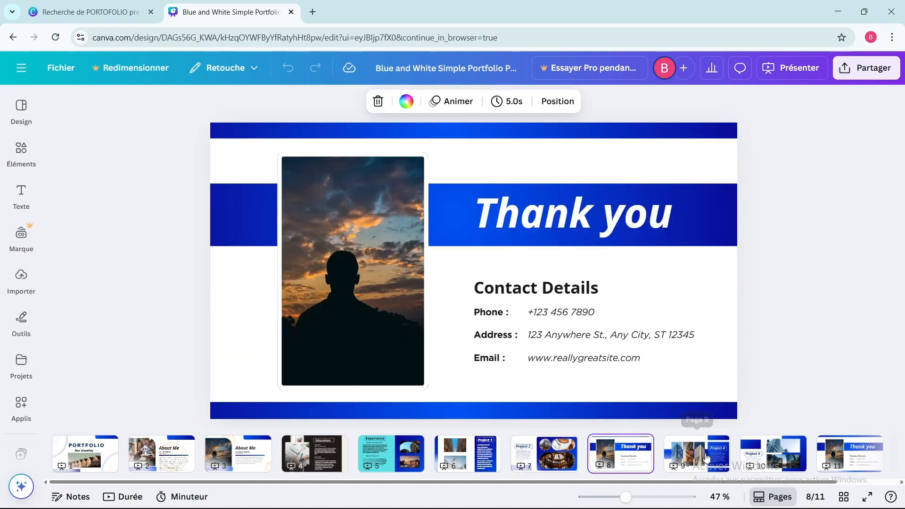
click(705, 457)
click(773, 455)
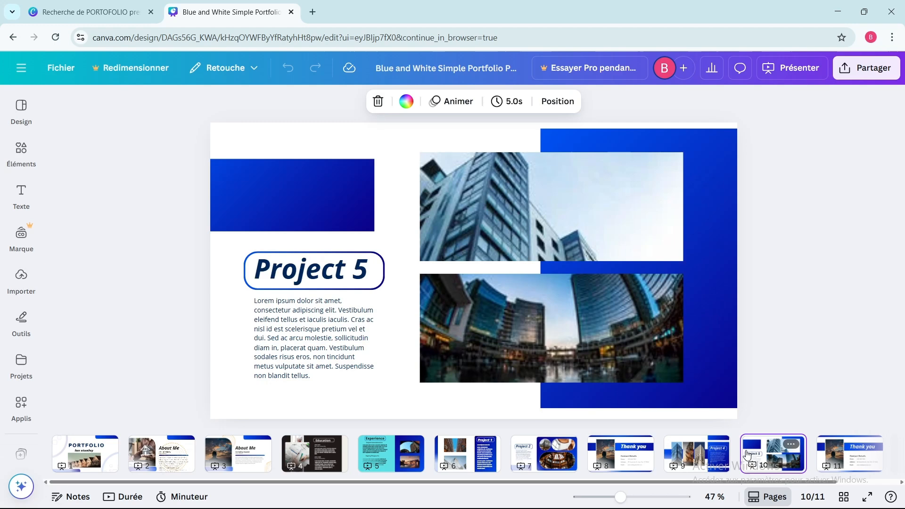
click(843, 453)
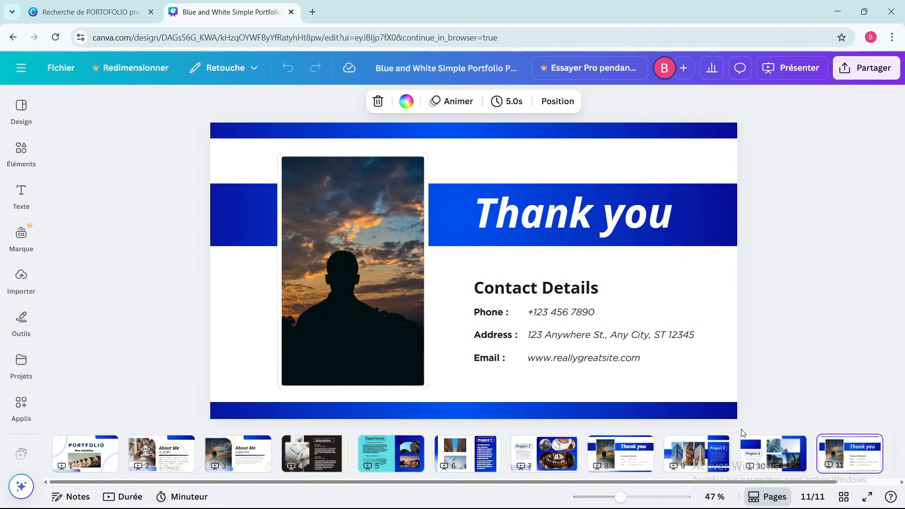
click(22, 152)
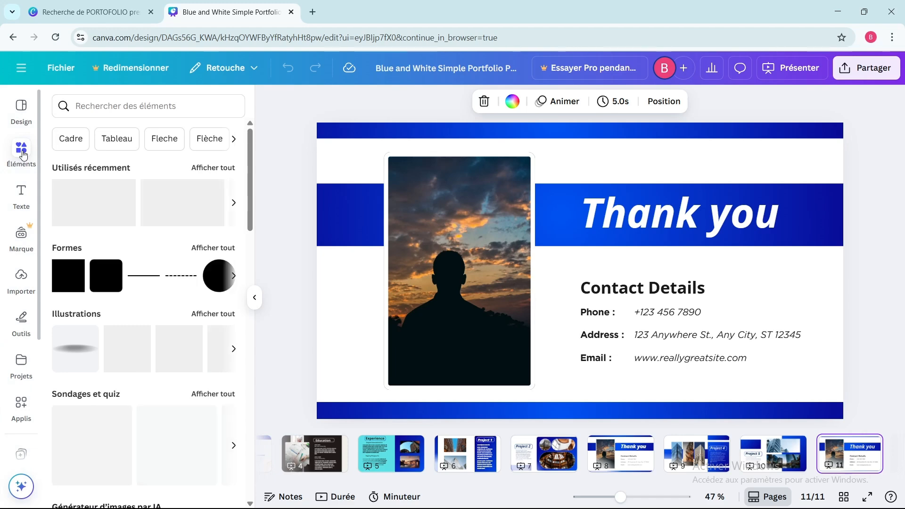
click(22, 109)
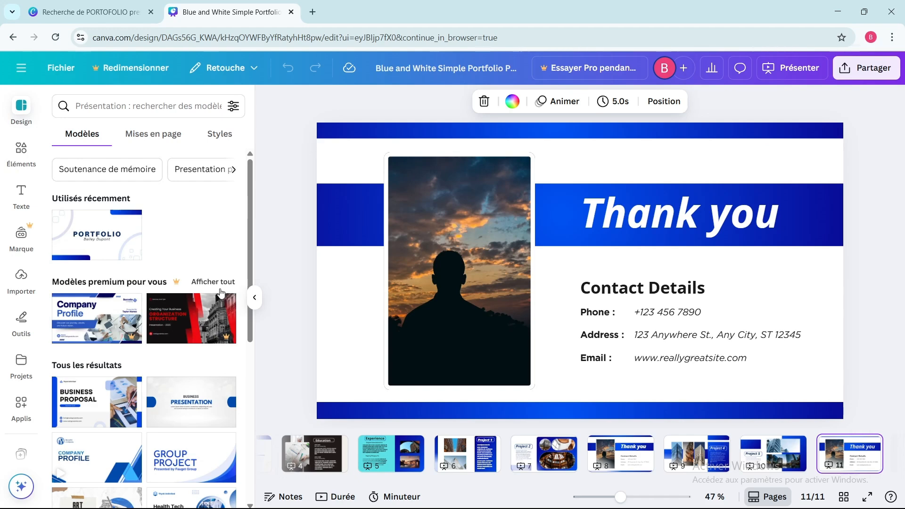
Step: Add a blank page after page 11 and set its background to the solid medium blue from the document colours
drag(842, 481, 883, 479)
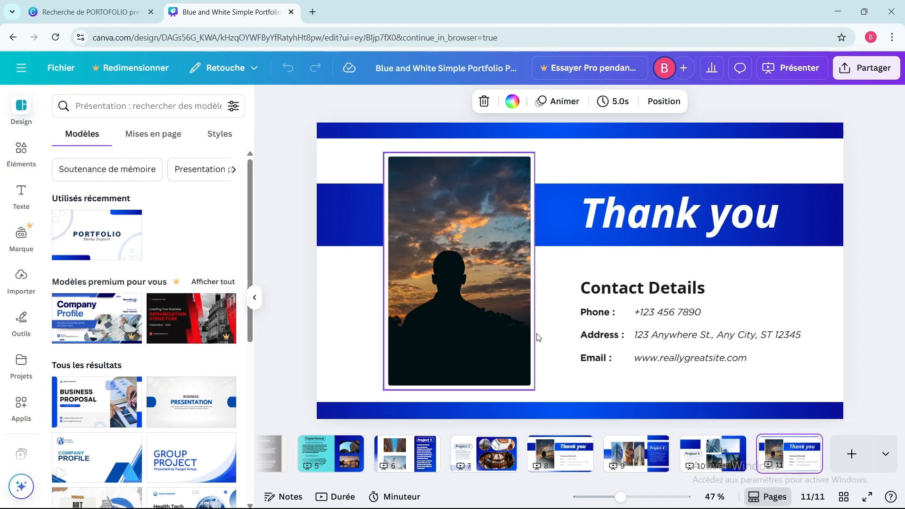
click(851, 456)
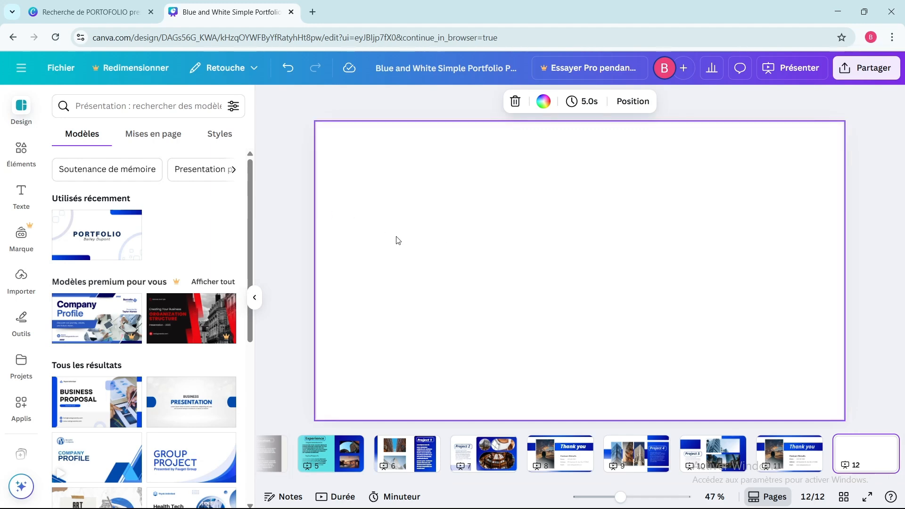
scroll(198, 317, down, 3)
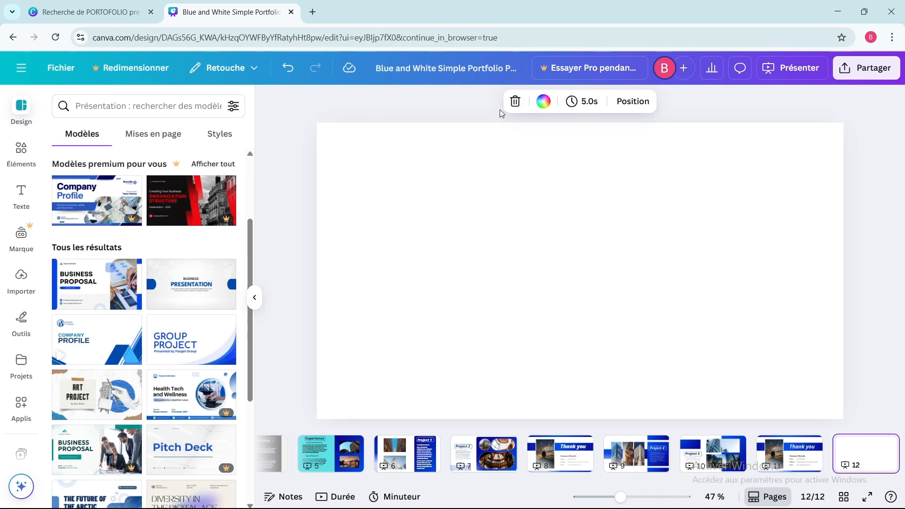
click(544, 102)
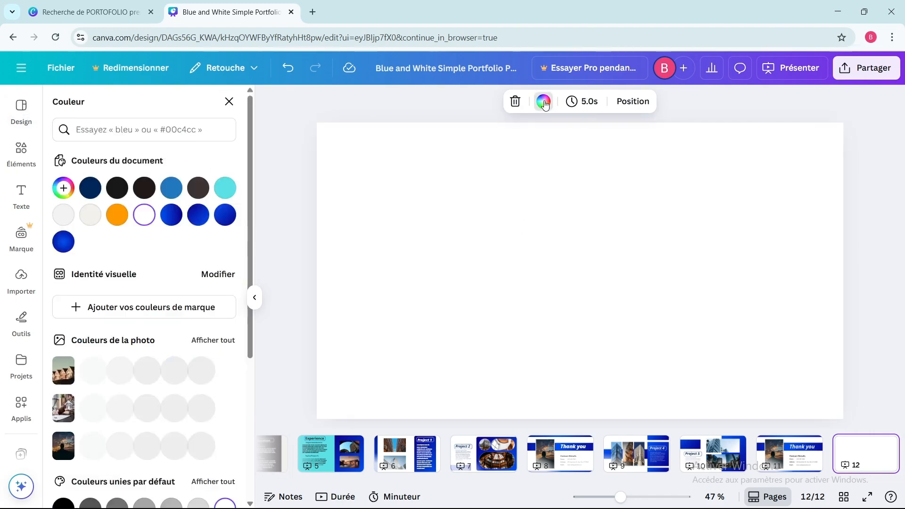
click(172, 188)
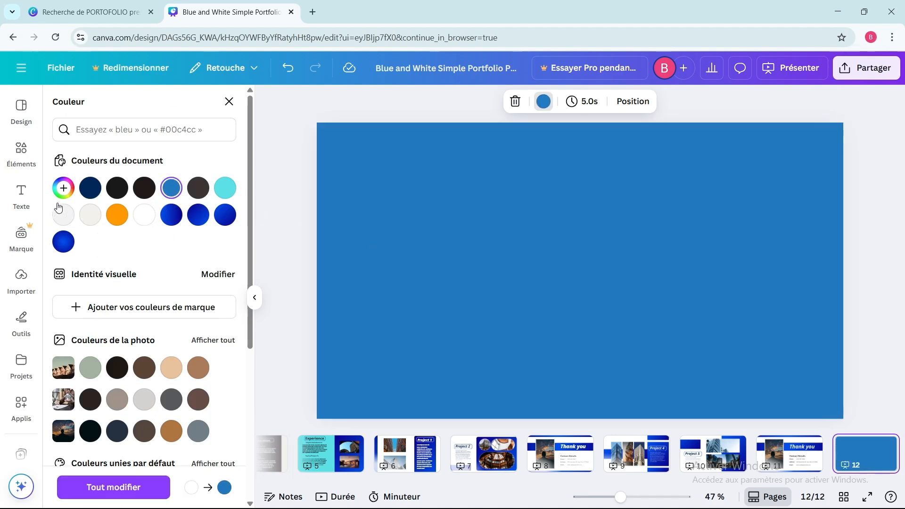
Step: Add a default title text to the blue page 12 and move it close to the page's upper edge, slightly left of centre
click(23, 193)
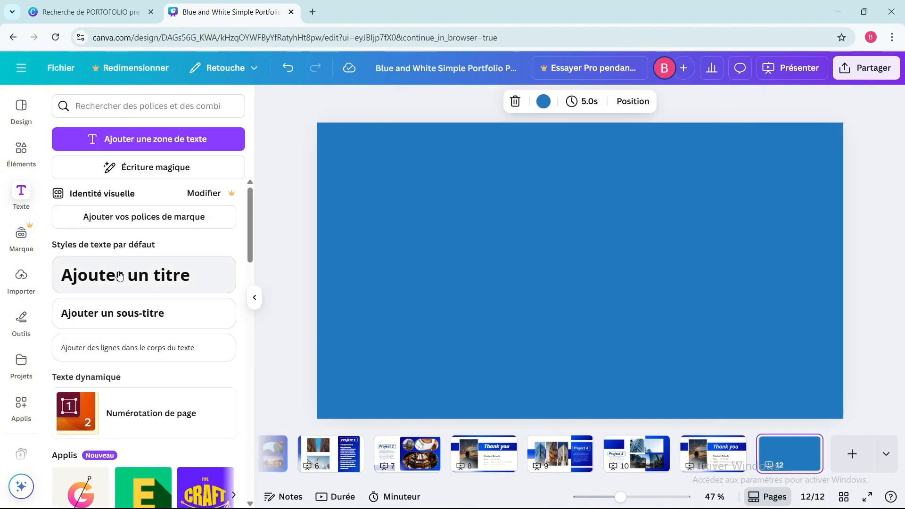
click(120, 276)
click(484, 327)
click(516, 286)
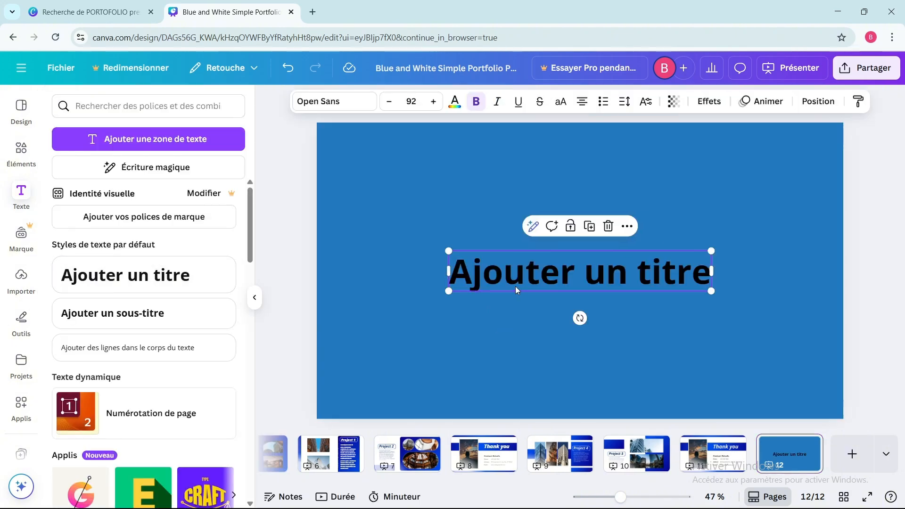
drag(534, 277, 527, 236)
drag(513, 169, 512, 149)
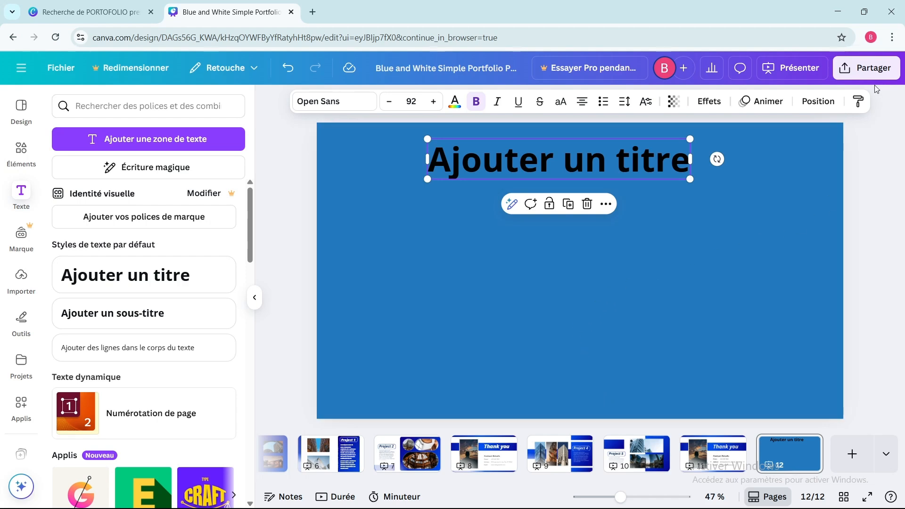
Step: Open the download settings for sharing the finished design
click(865, 71)
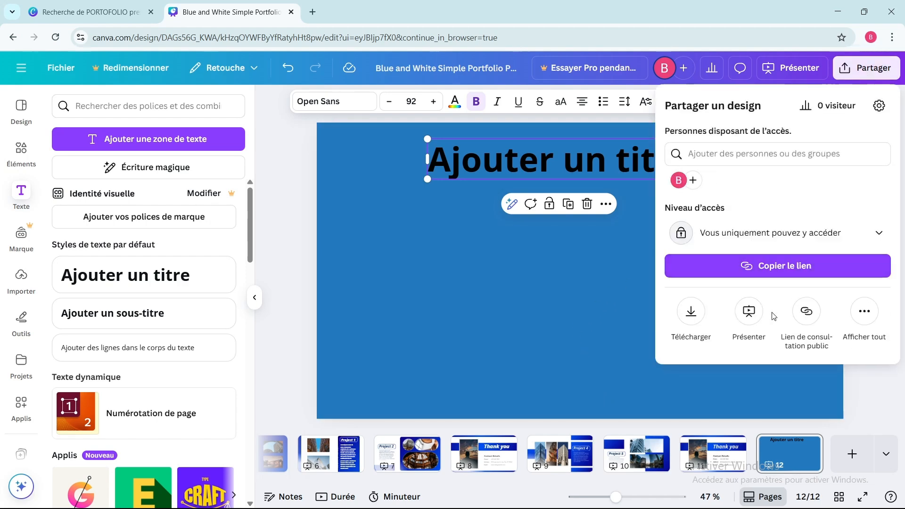
click(690, 313)
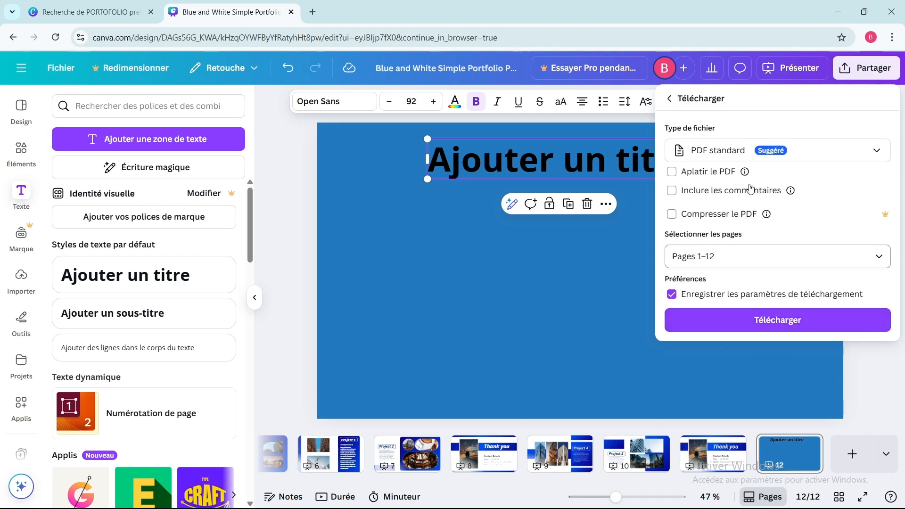